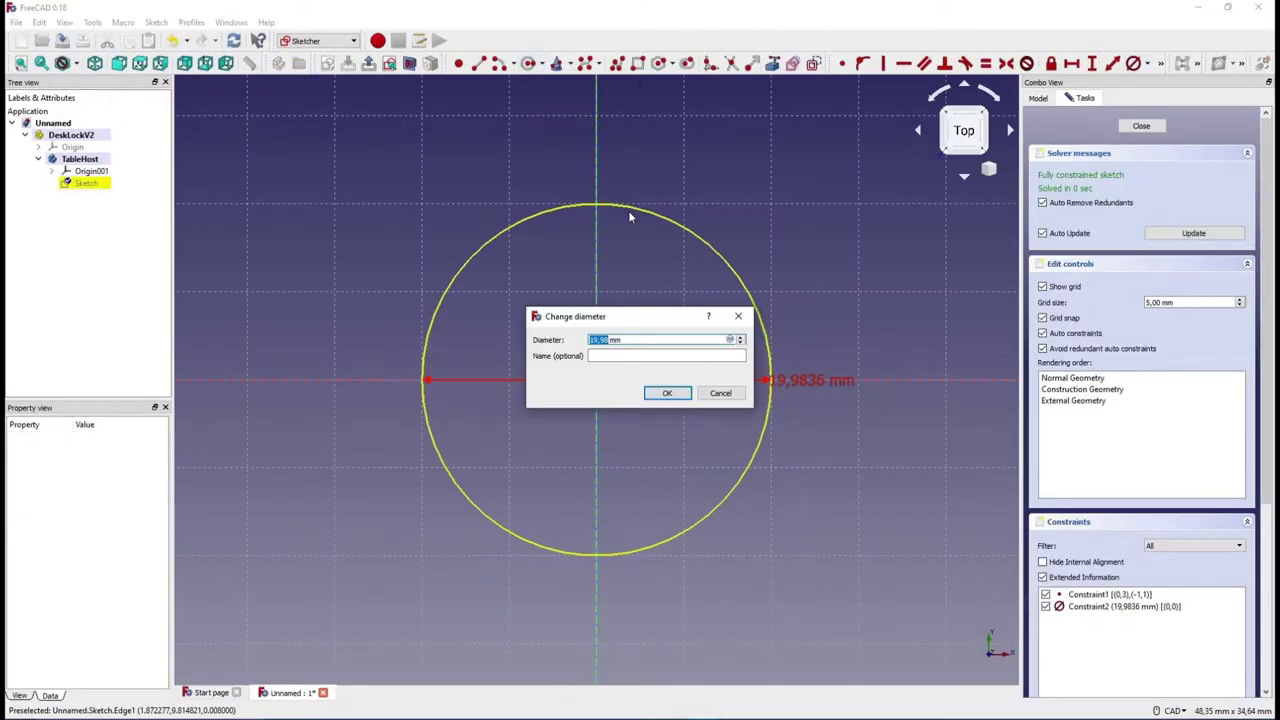
Step: Close the finished circle sketch to move on to the next sketch
click(1141, 126)
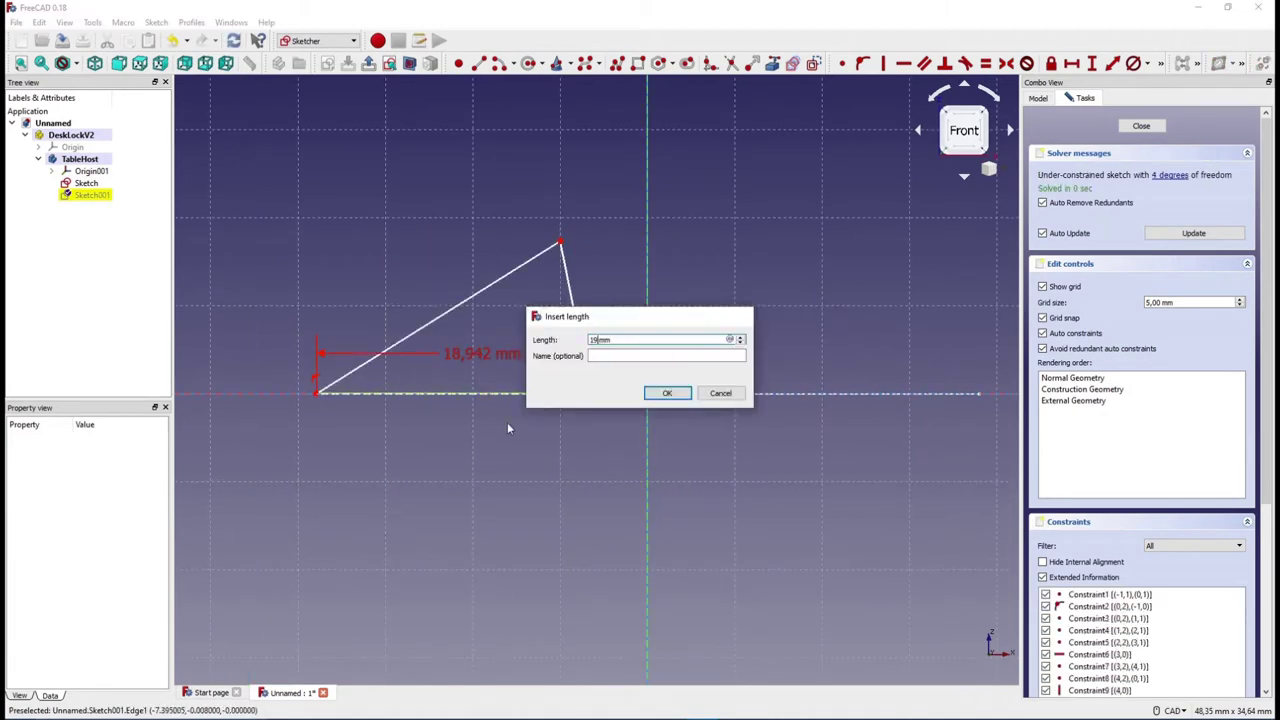
Step: Constrain the triangle's diagonal line to a height of 10 mm
click(322, 385)
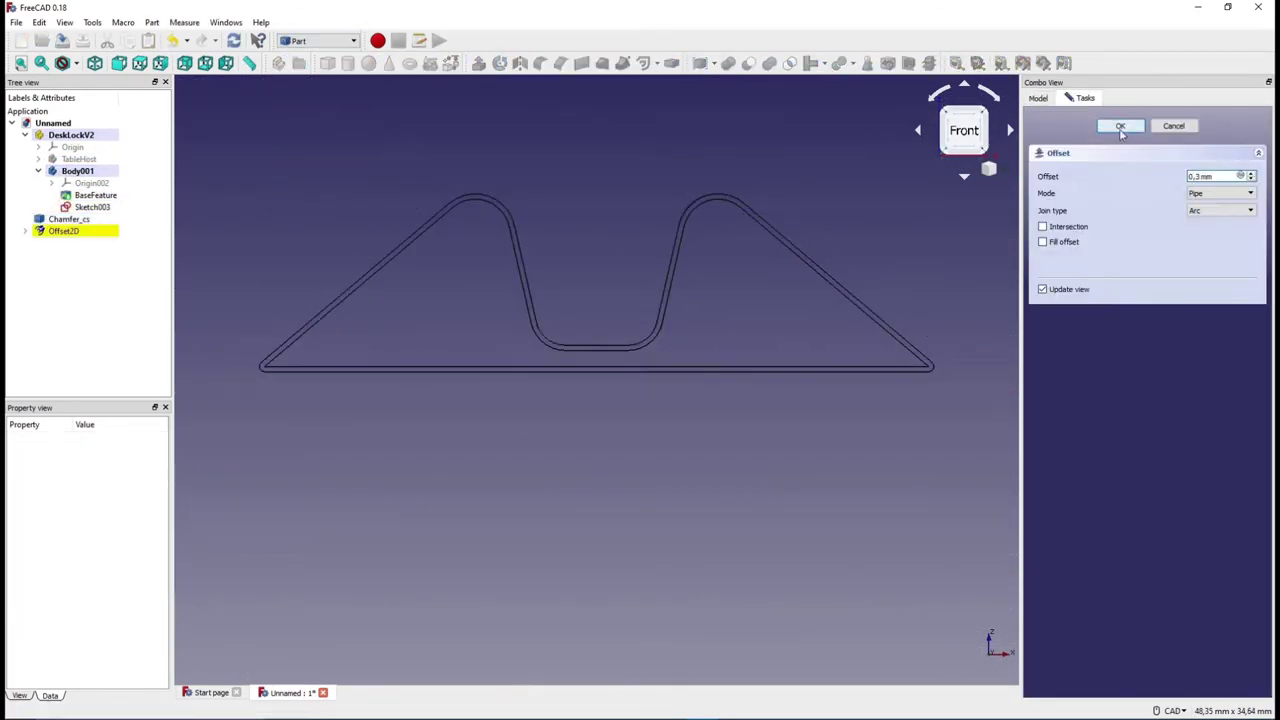
Step: Apply the 2D offset to the profile
click(1121, 127)
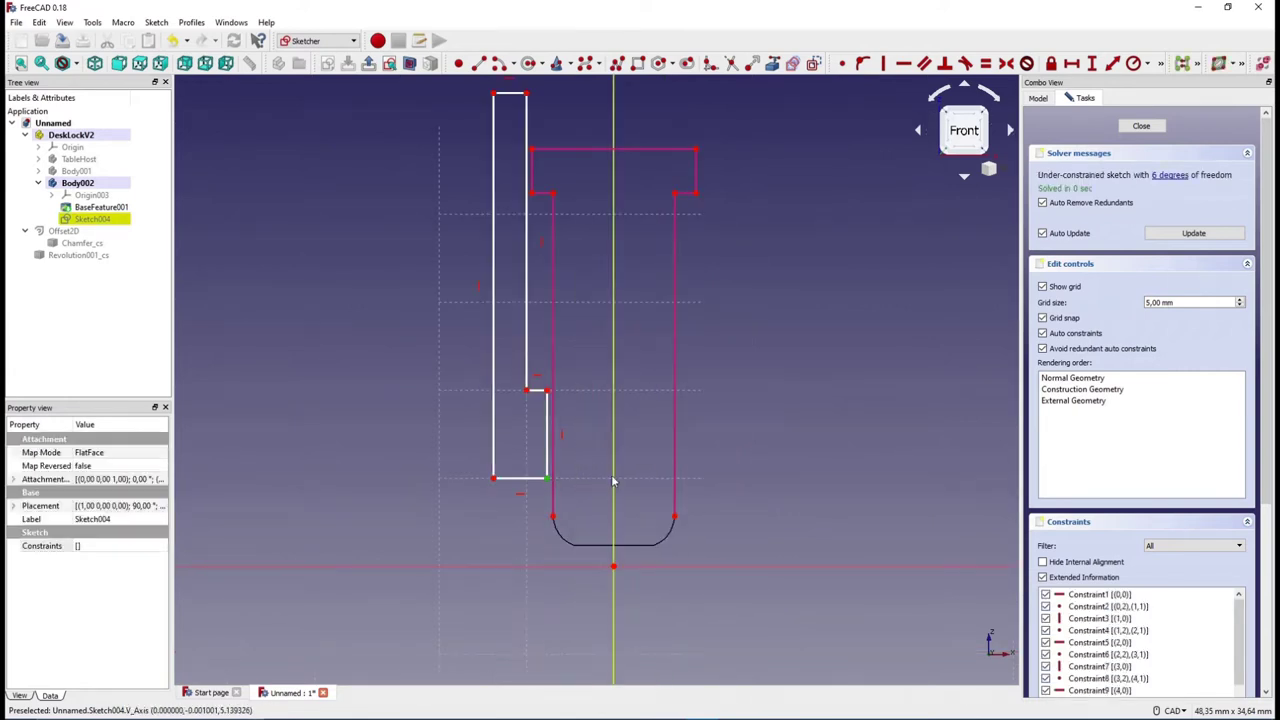
Step: Dimension the profile: 6,5 mm horizontal distance, 22 mm height and 0,5 mm step width
click(545, 478)
text(6,5)
key(Return)
click(493, 400)
key(Return)
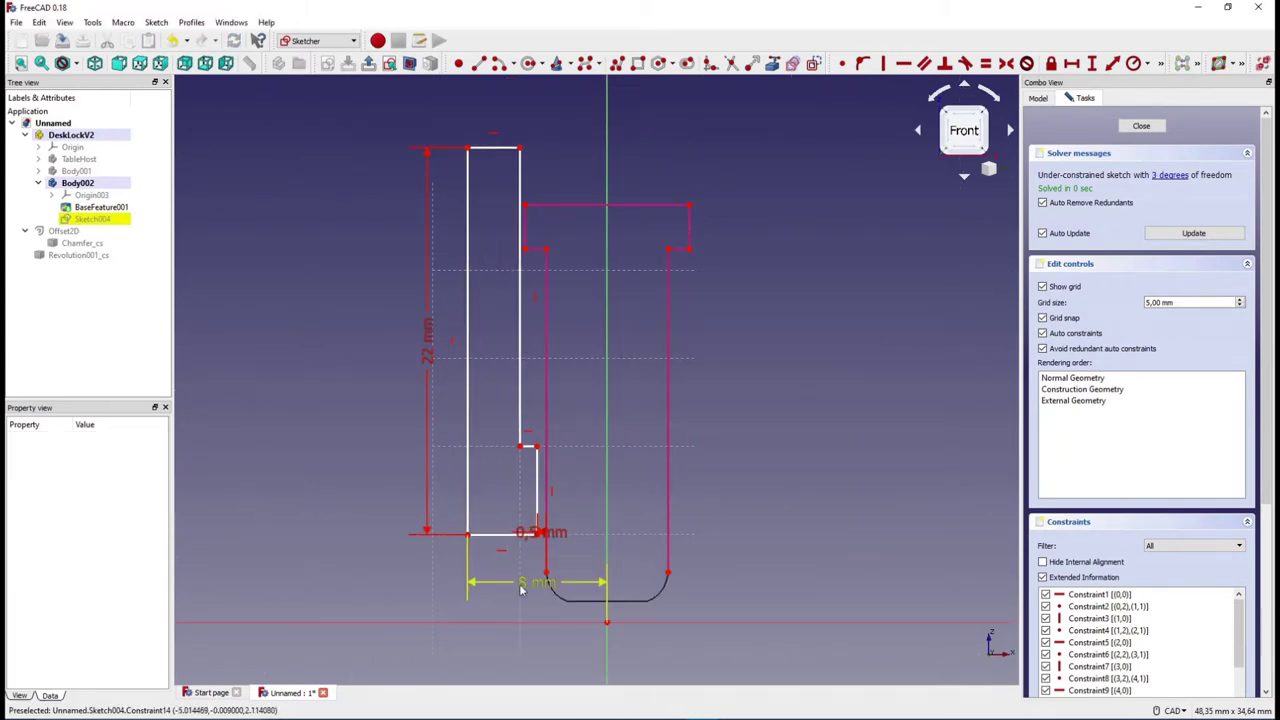
click(388, 570)
Step: Close the sketch and revolve it into a solid, viewing it from below
click(1141, 125)
click(565, 63)
click(1103, 123)
middle_drag(600, 400, 536, 292)
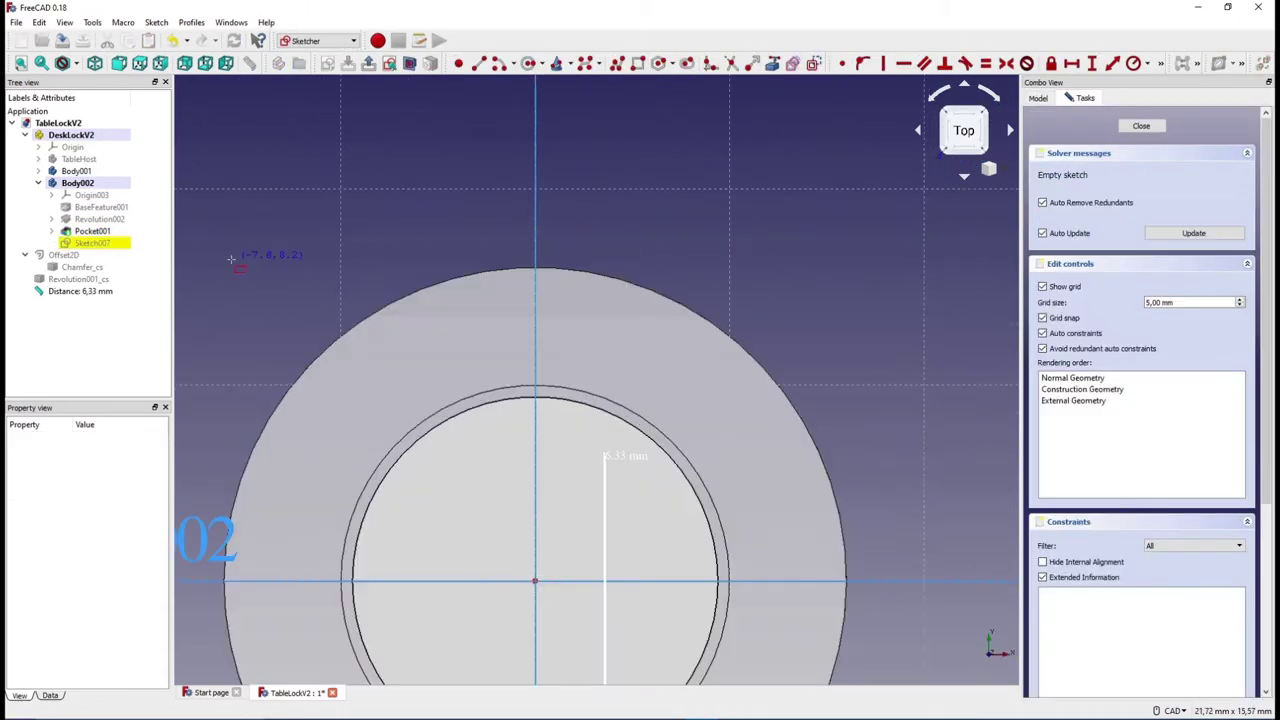
Step: Draw a rectangle in the pad sketch and mirror the 7 mm pad to the opposite side
scroll(425, 314, down, 2)
middle_drag(668, 241, 699, 351)
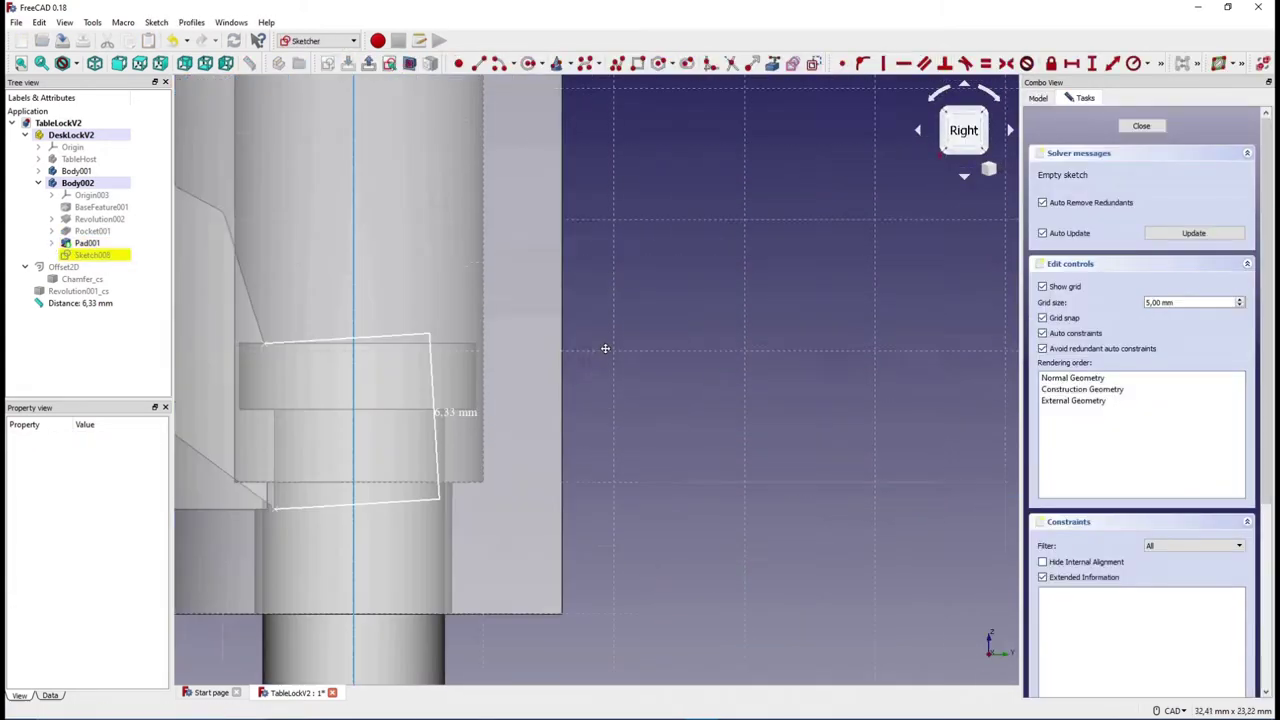
key(g)
key(r)
scroll(716, 261, up, 2)
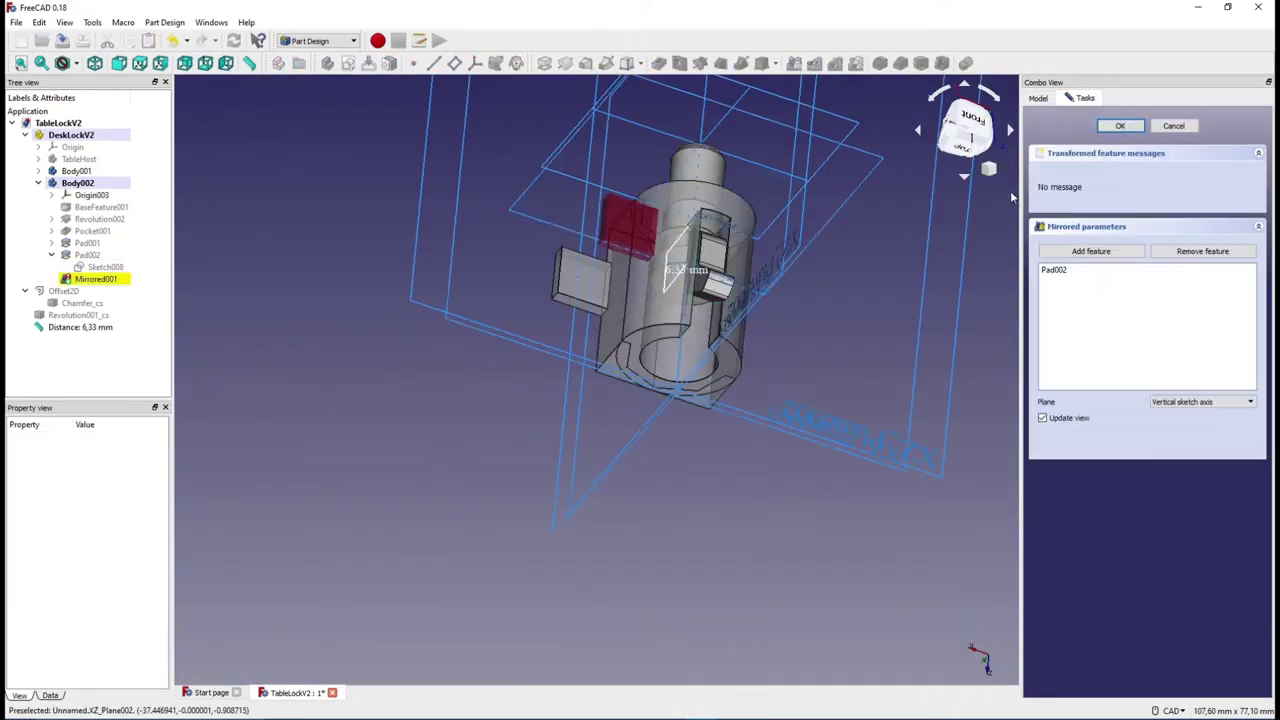
click(1200, 401)
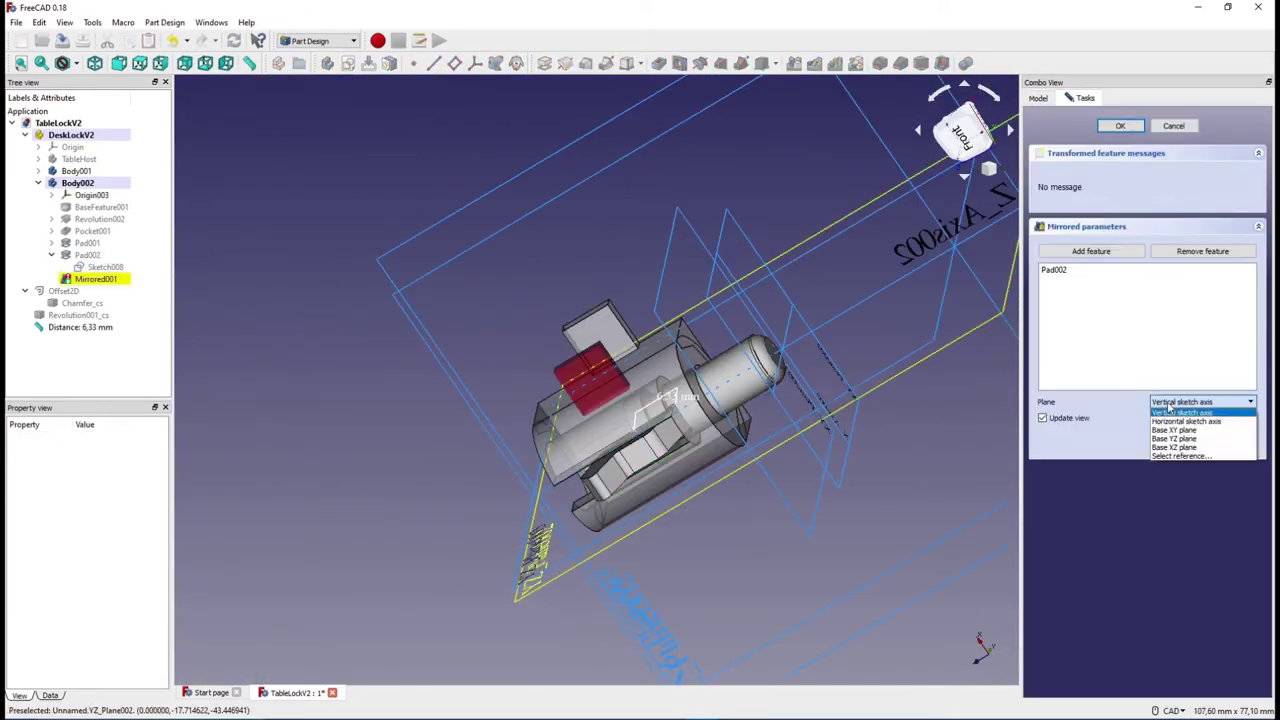
click(1174, 410)
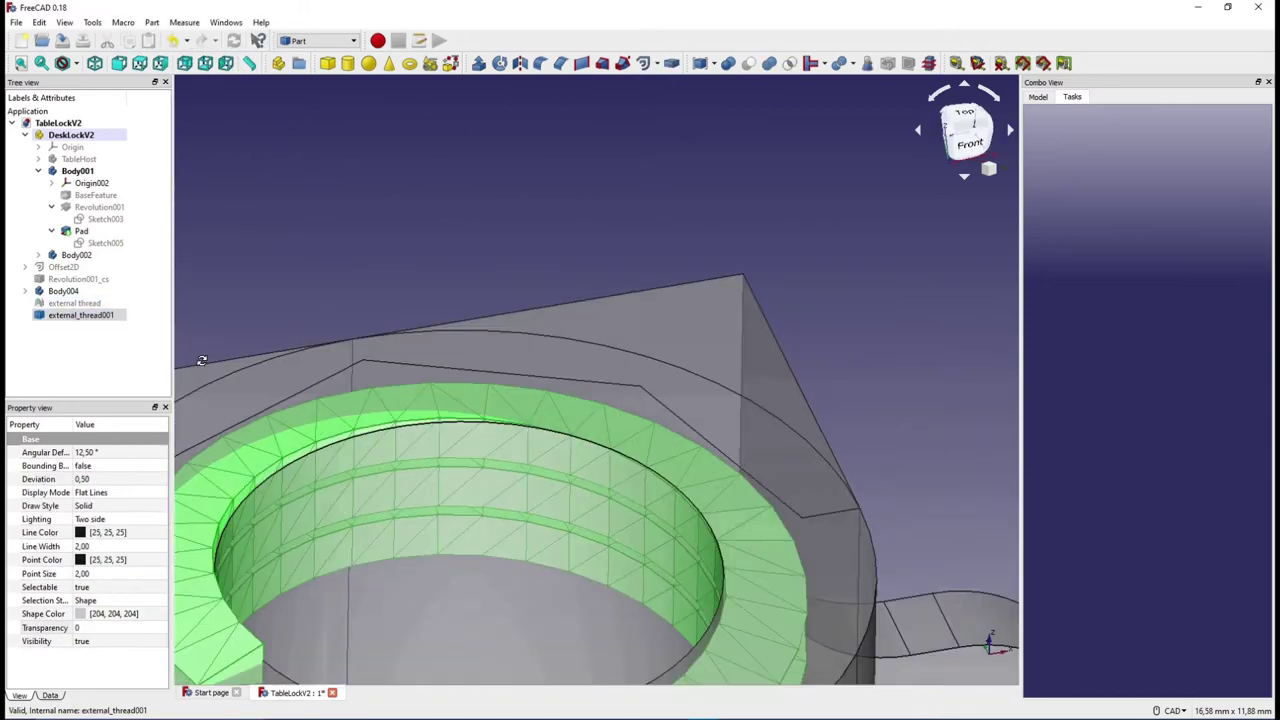
Step: Sew the external thread mesh into a solid shape from the Part menu
middle_drag(201, 360, 357, 313)
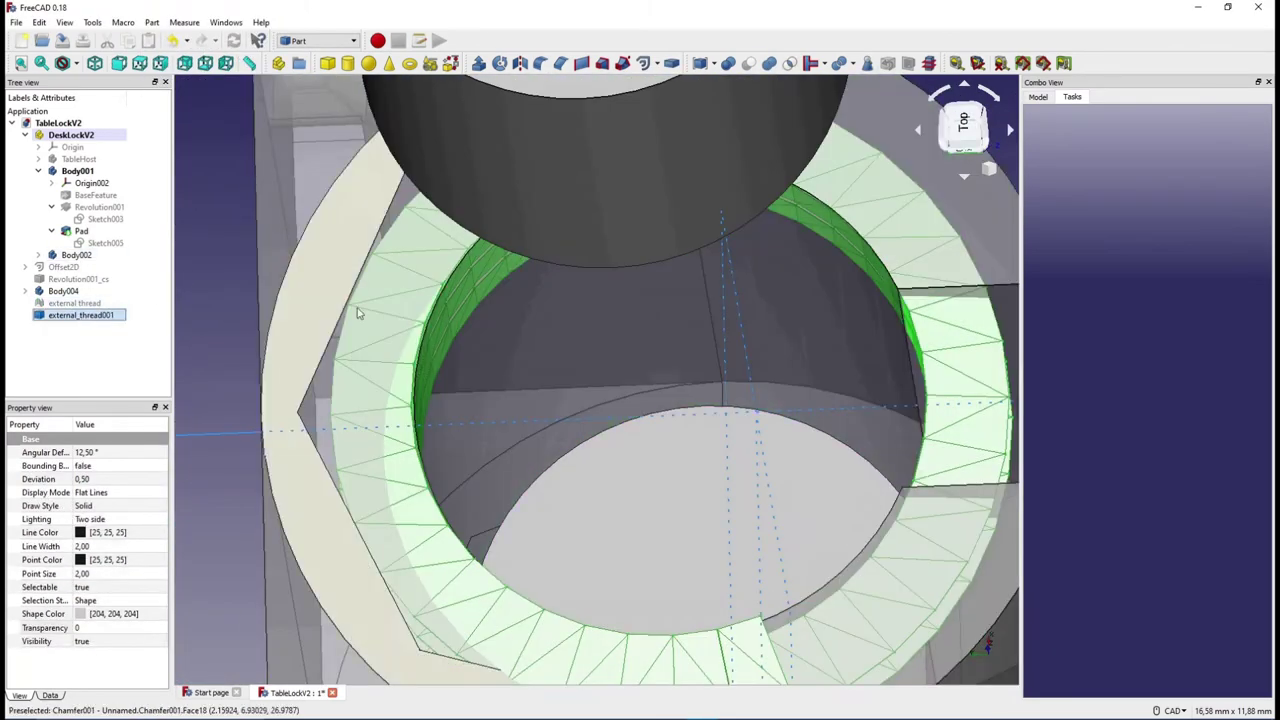
click(151, 22)
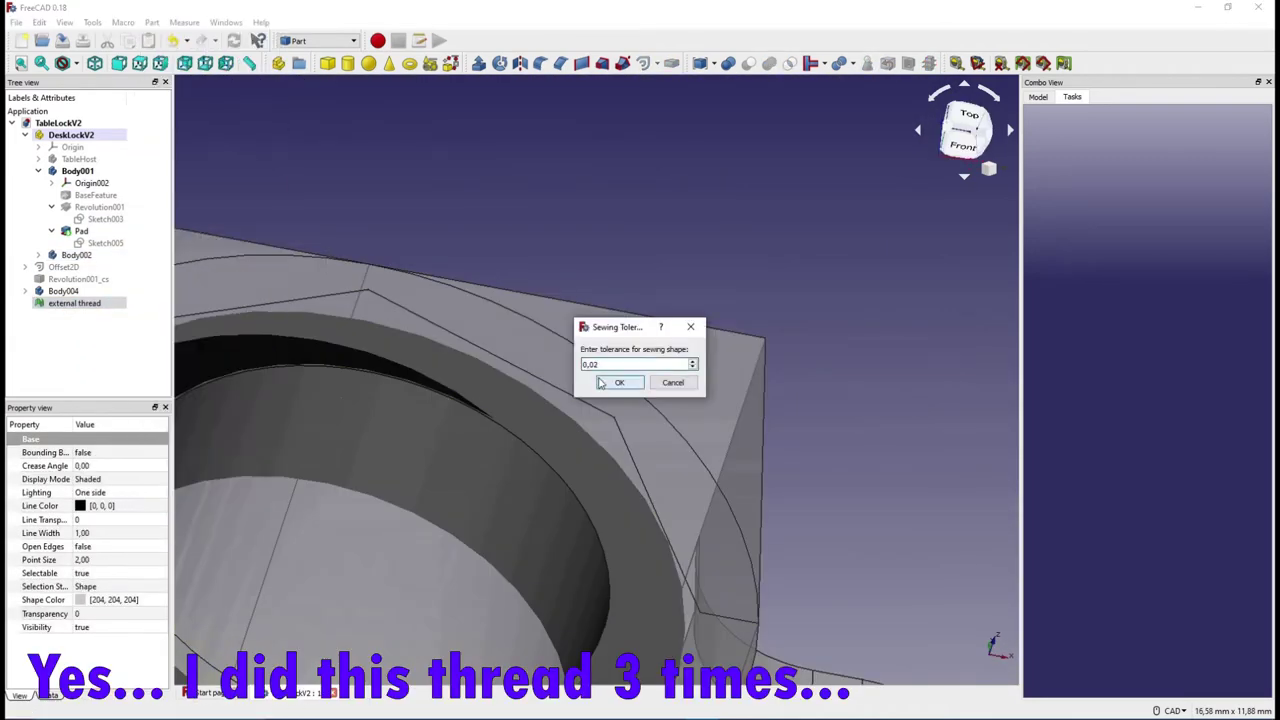
click(617, 383)
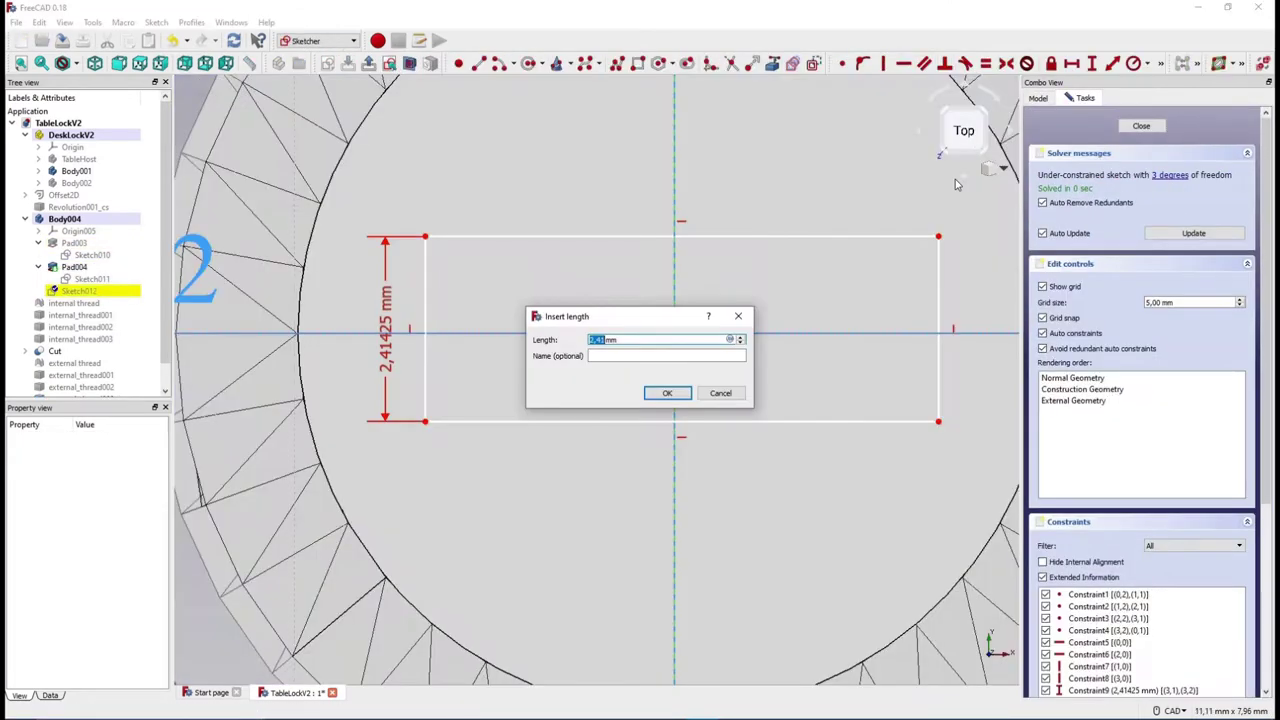
Step: Constrain the slot rectangle's top edge to a 6 mm width
click(1070, 64)
text(6)
key(Return)
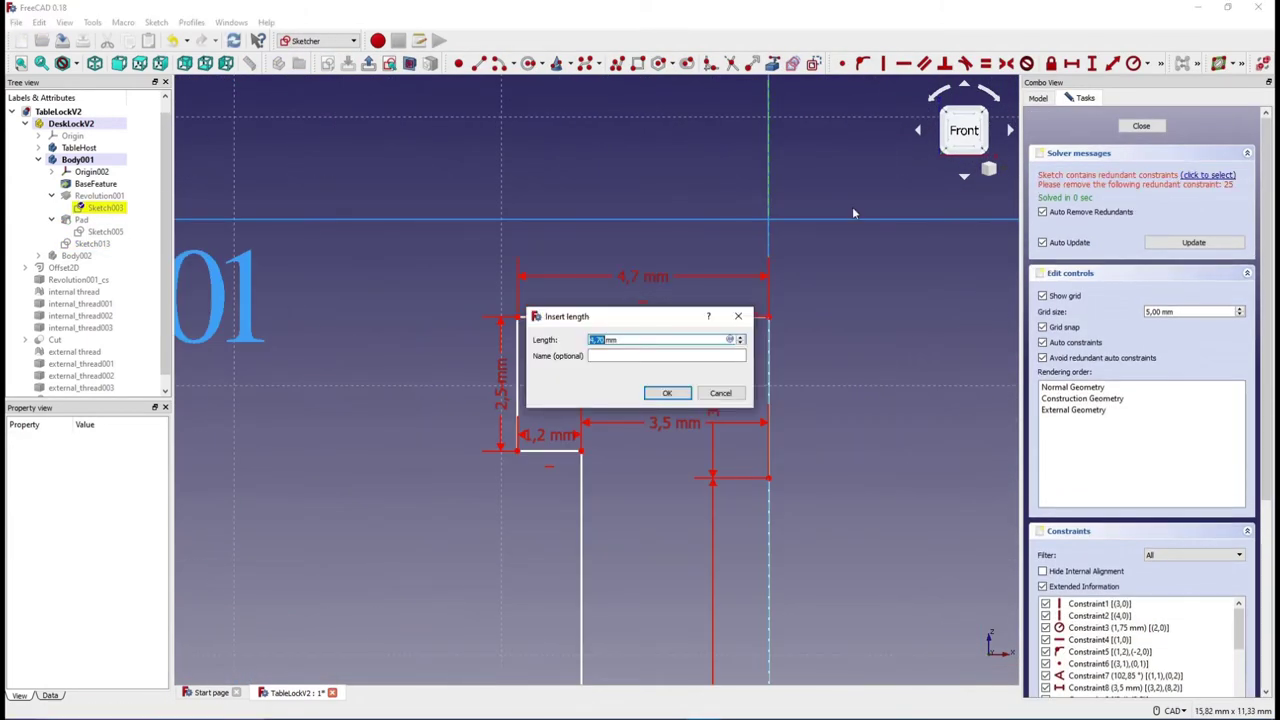
Step: Enter 5 mm as the circle's dimension constraint
text(5 mm)
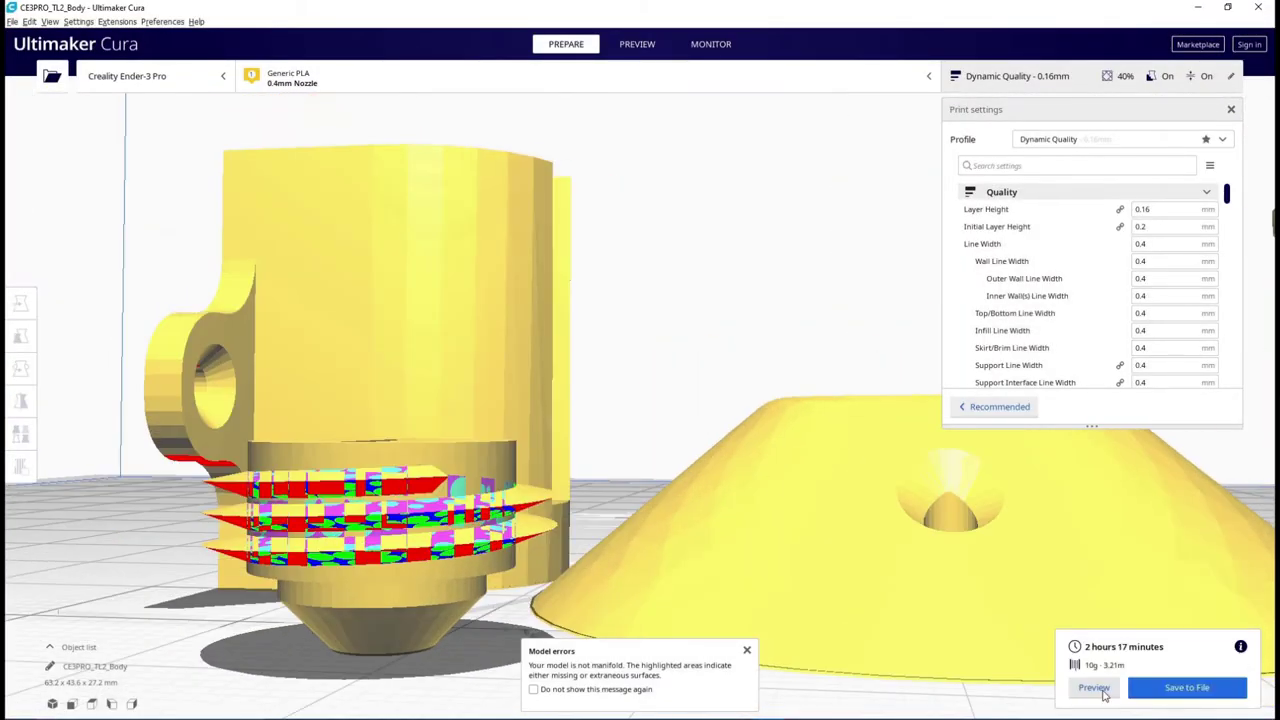
Step: Preview the sliced CE3PRO_TL2_Body result
click(1096, 688)
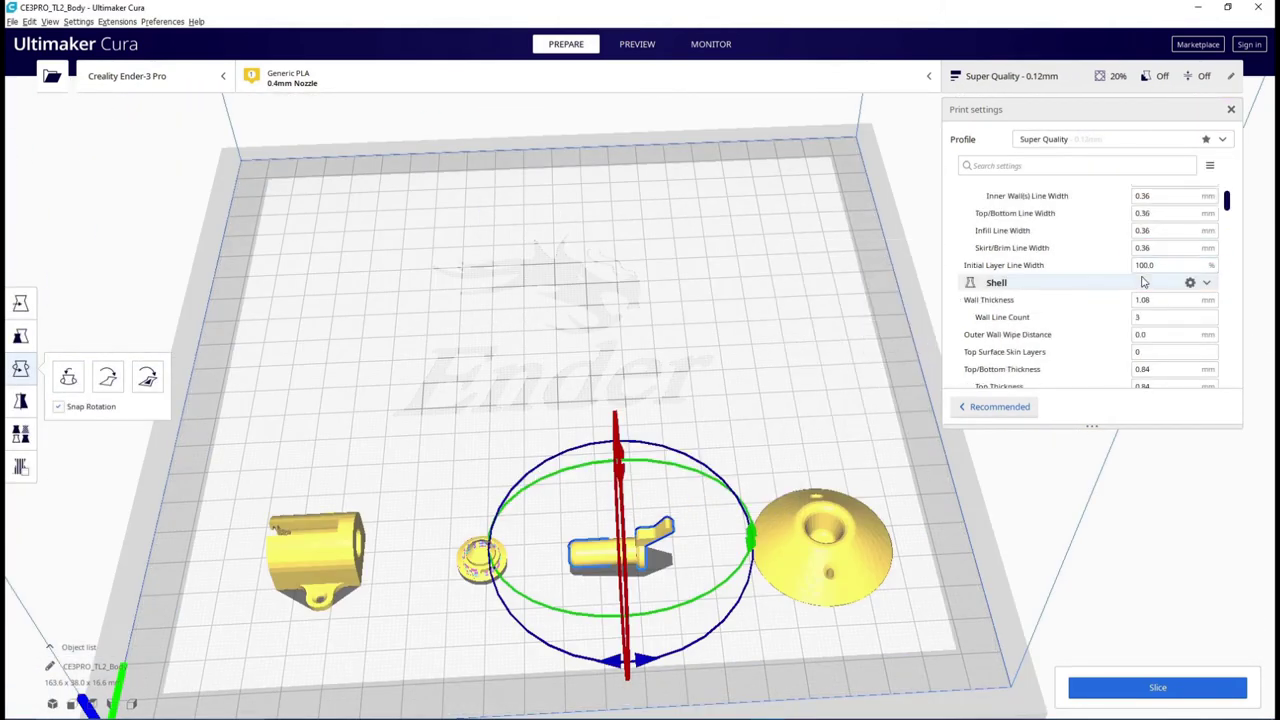
Step: Set Wall Line Count to 2 and check the Top/Bottom Pattern choices
scroll(1143, 283, down, 2)
click(1152, 268)
text(2)
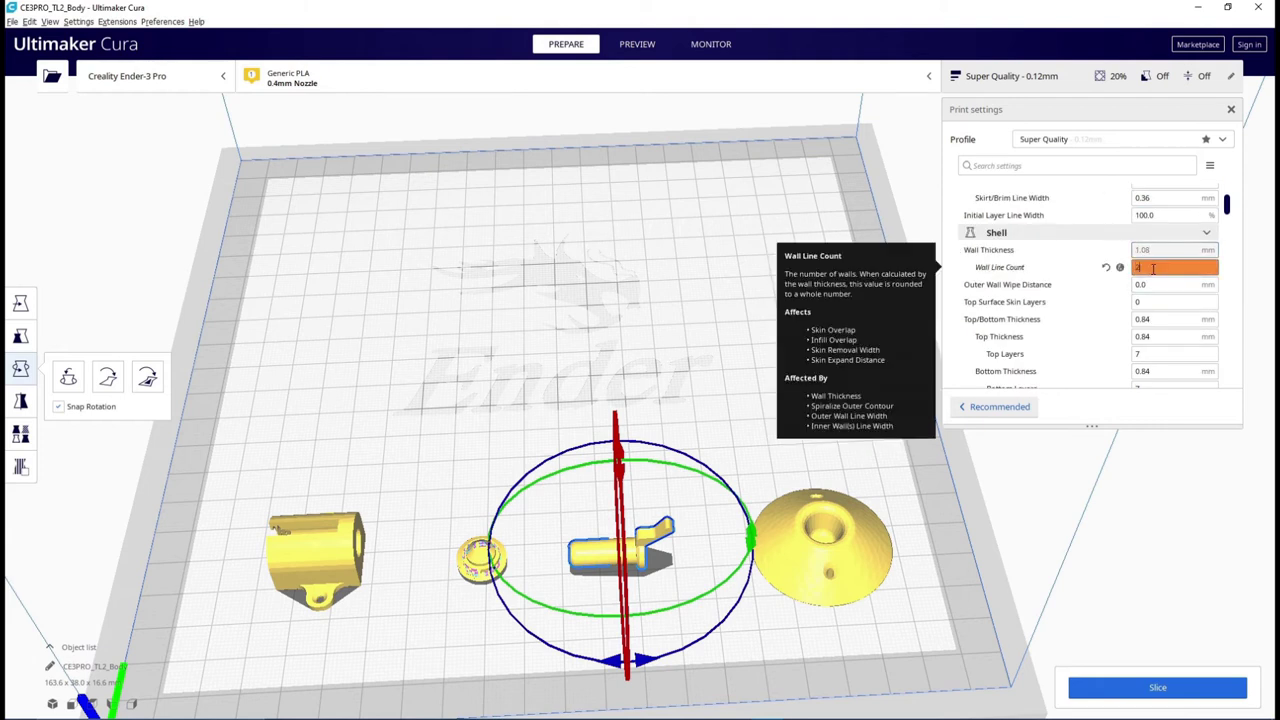
scroll(1152, 268, down, 5)
click(1152, 273)
Step: Set Infill Density to 100%
scroll(1090, 300, down, 5)
scroll(1090, 300, down, 5)
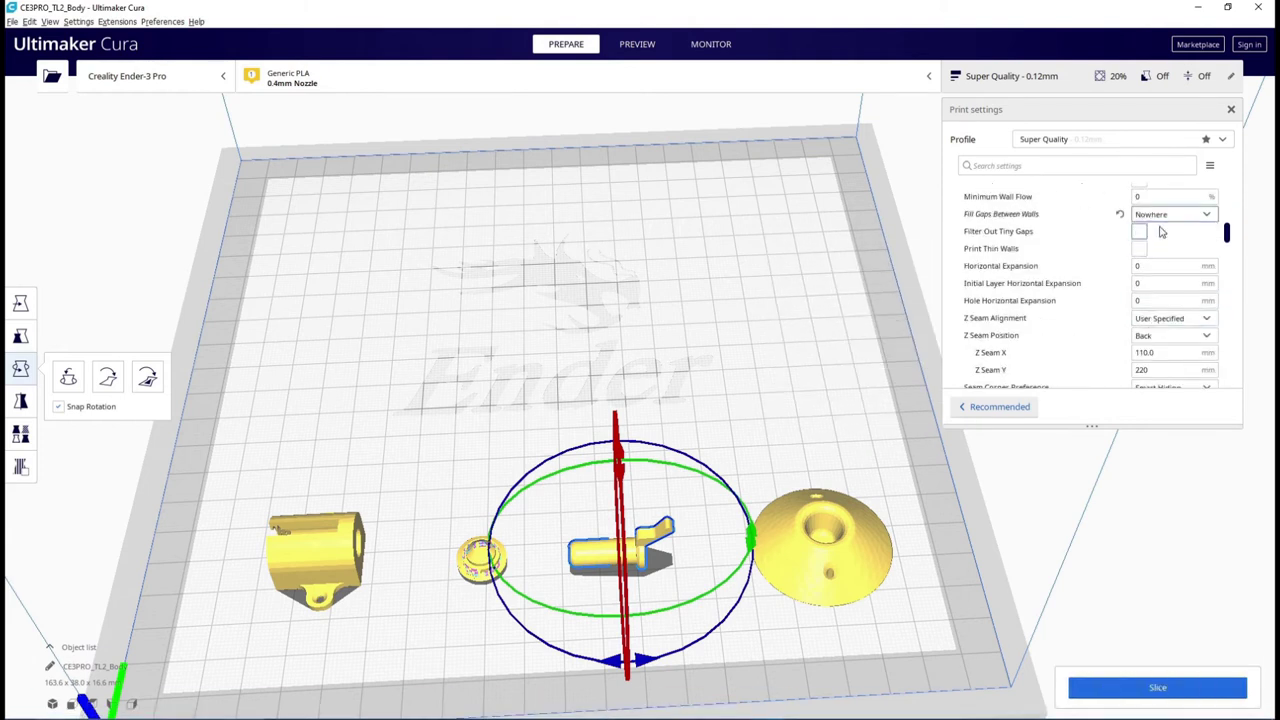
triple_click(1165, 258)
text(100)
Step: Set flow to 92% and preview the sliced plate
scroll(1073, 290, down, 5)
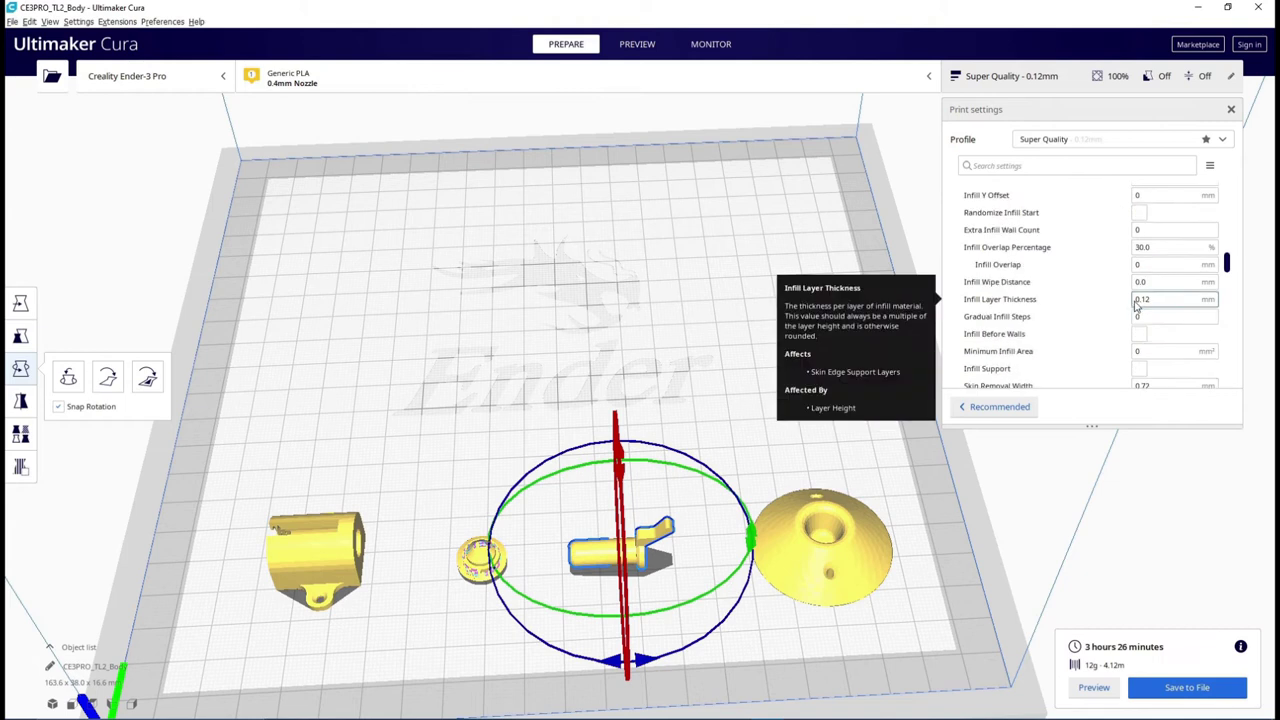
scroll(1075, 270, down, 5)
scroll(1080, 233, down, 5)
key(Tab)
key(Tab)
key(Tab)
key(Tab)
key(Tab)
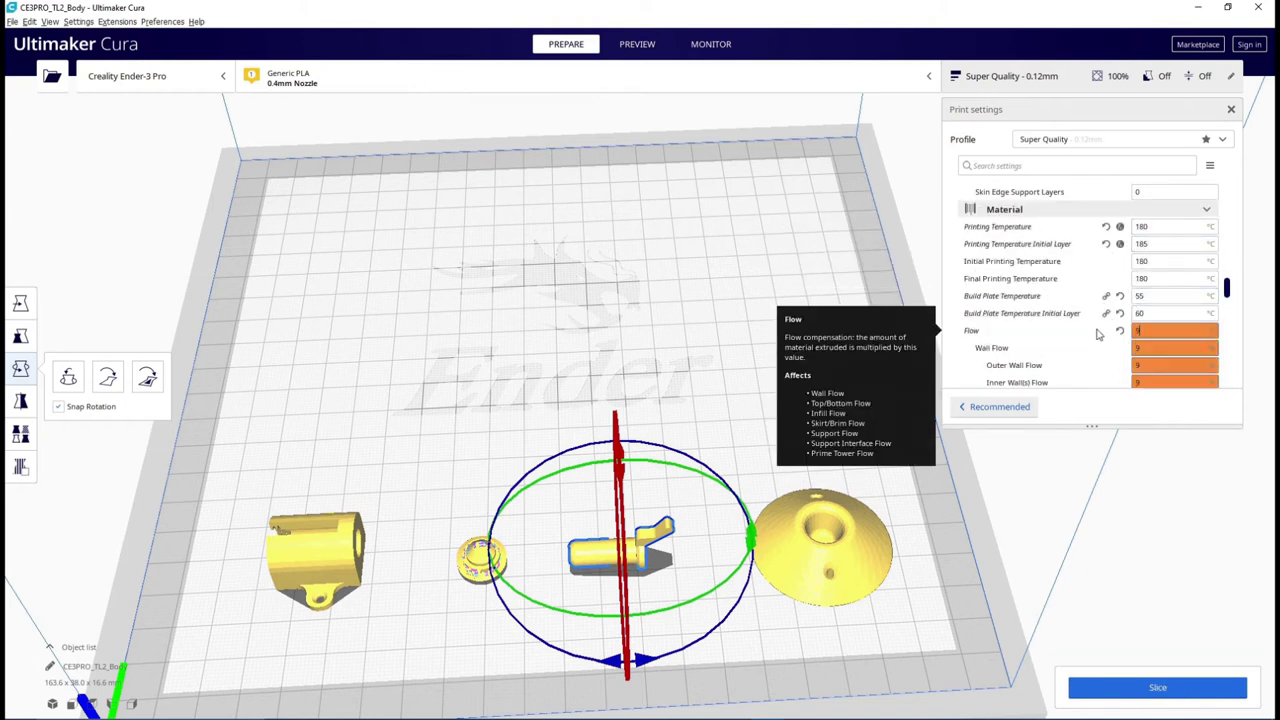
text(92)
key(Tab)
key(Tab)
key(Tab)
key(Tab)
key(Tab)
key(Tab)
scroll(1140, 310, down, 10)
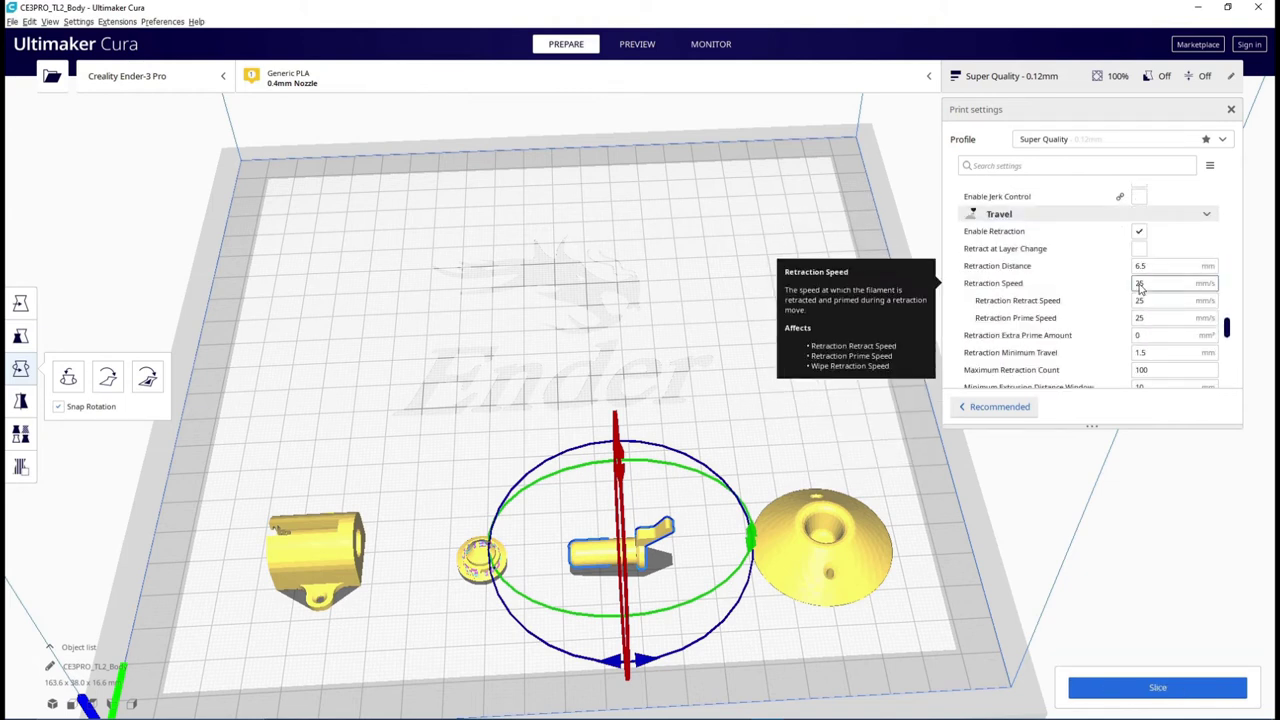
scroll(1150, 290, down, 5)
scroll(1150, 270, down, 5)
click(637, 44)
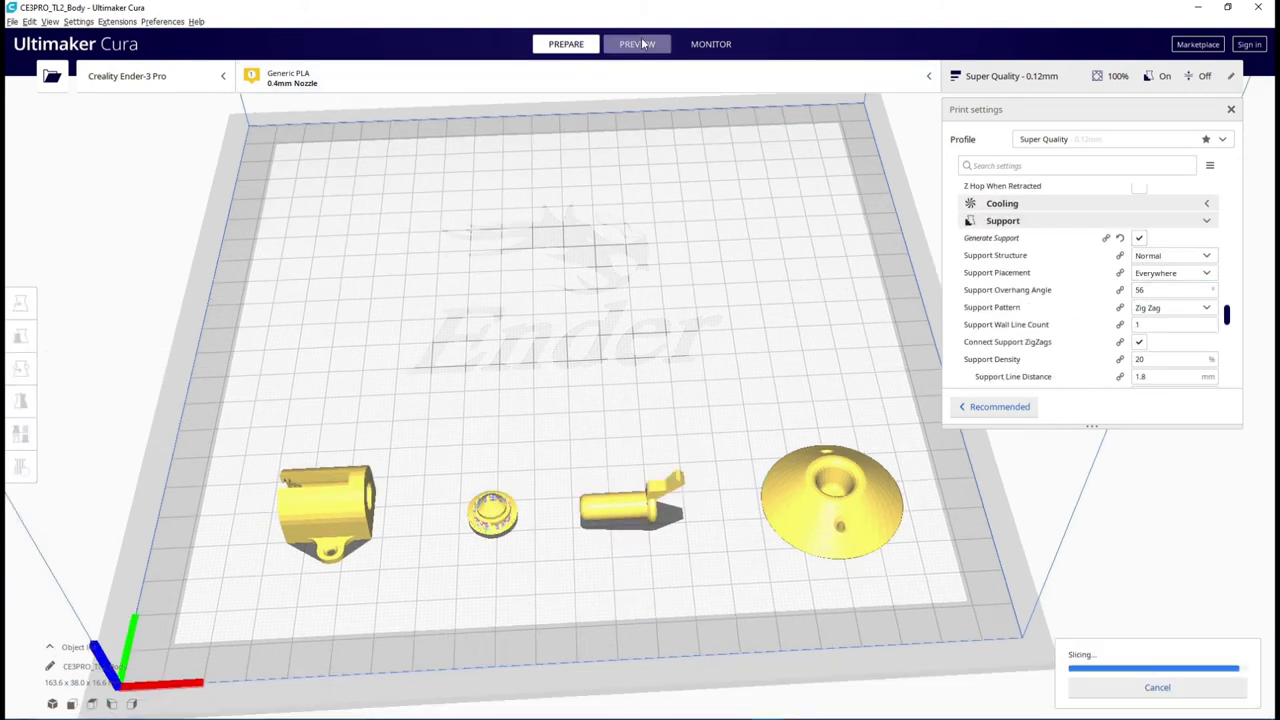